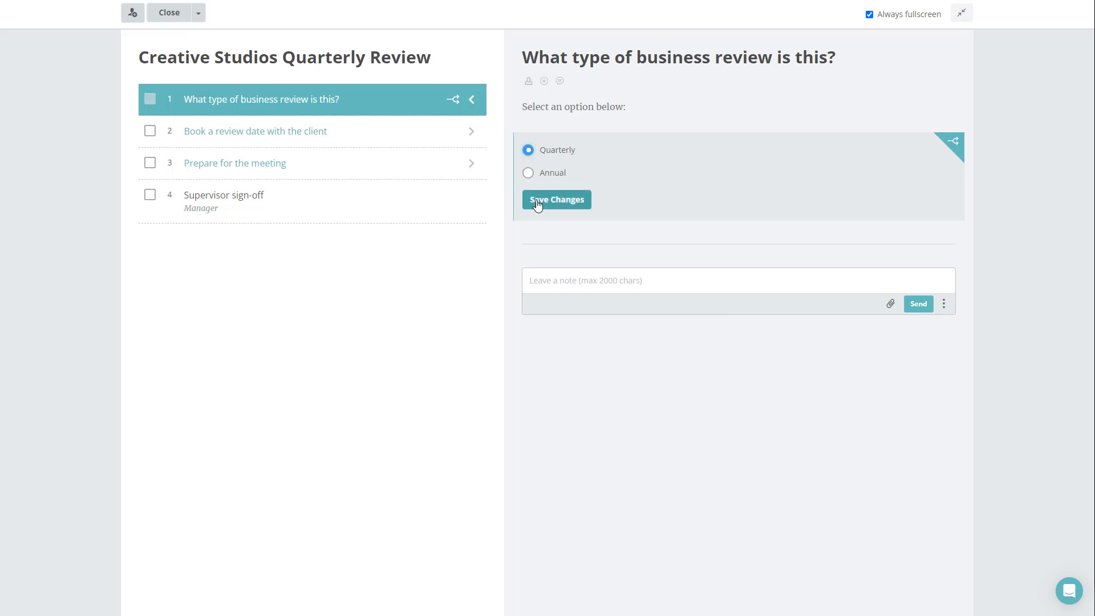
Save Quarterly as the business review type and mark the review date booking and meeting preparation steps as complete
left_click(539, 202)
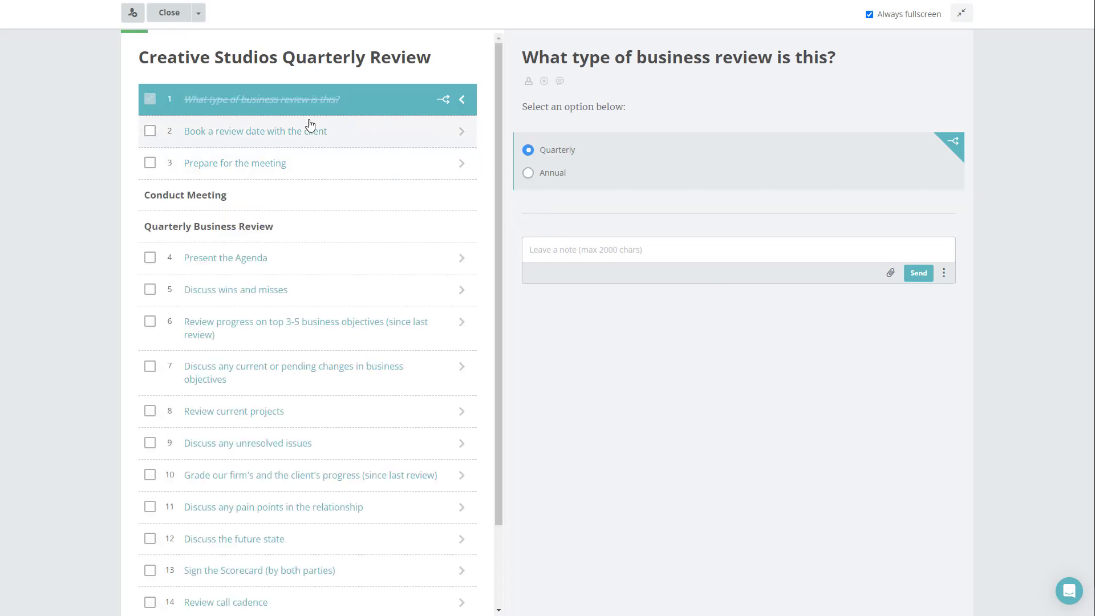
left_click(197, 137)
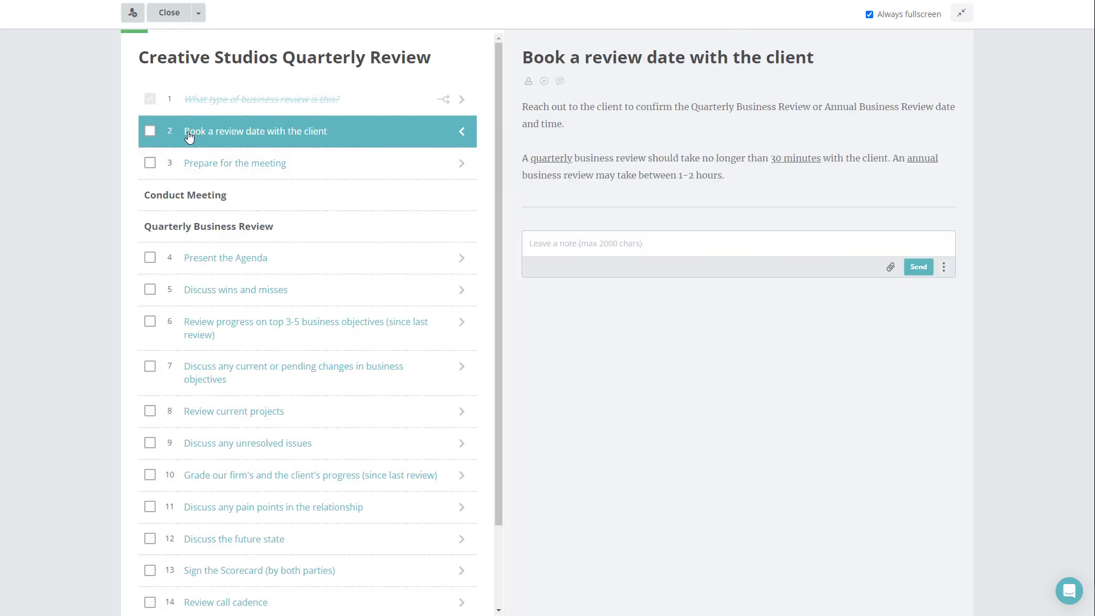
left_click(150, 132)
left_click(217, 165)
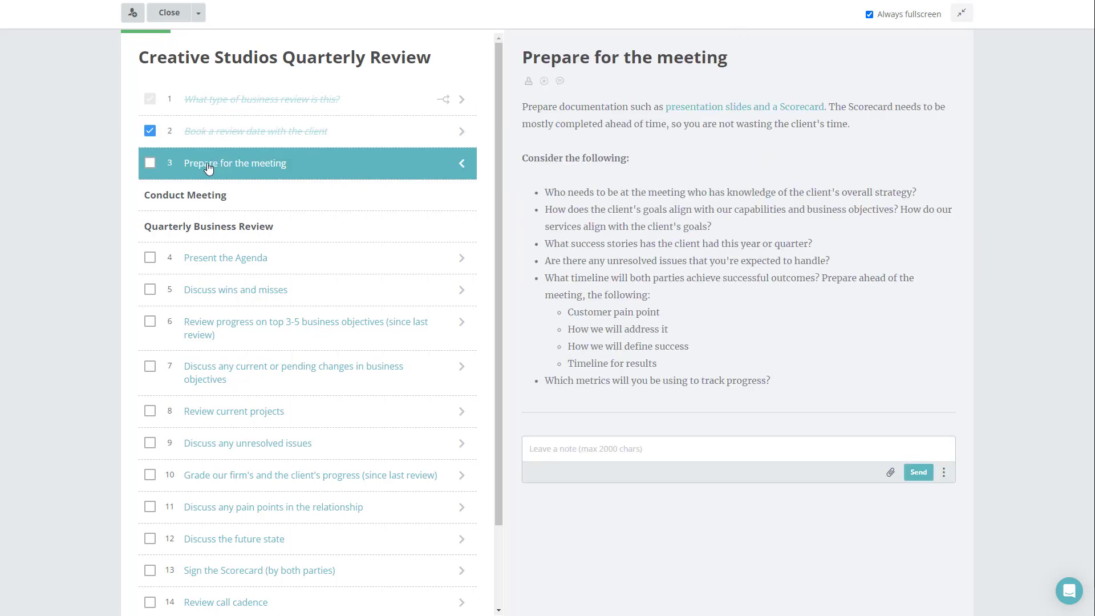
left_click(149, 166)
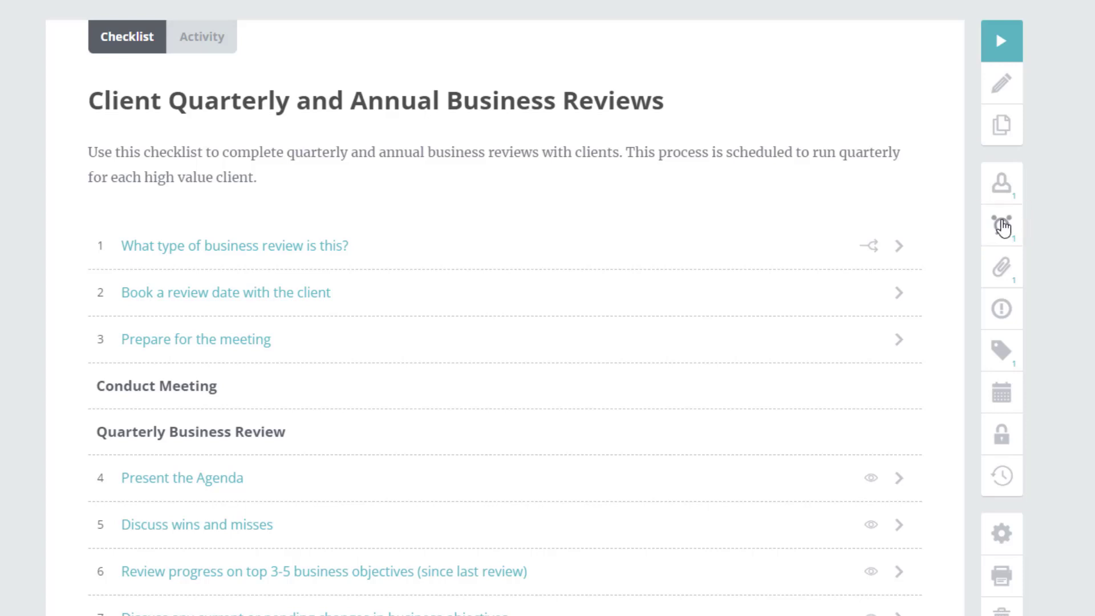
Add a new schedule to the Client Quarterly and Annual Business Reviews checklist, named "Creative Studios Annual Review {{MMM yyyy}}"
left_click(1002, 226)
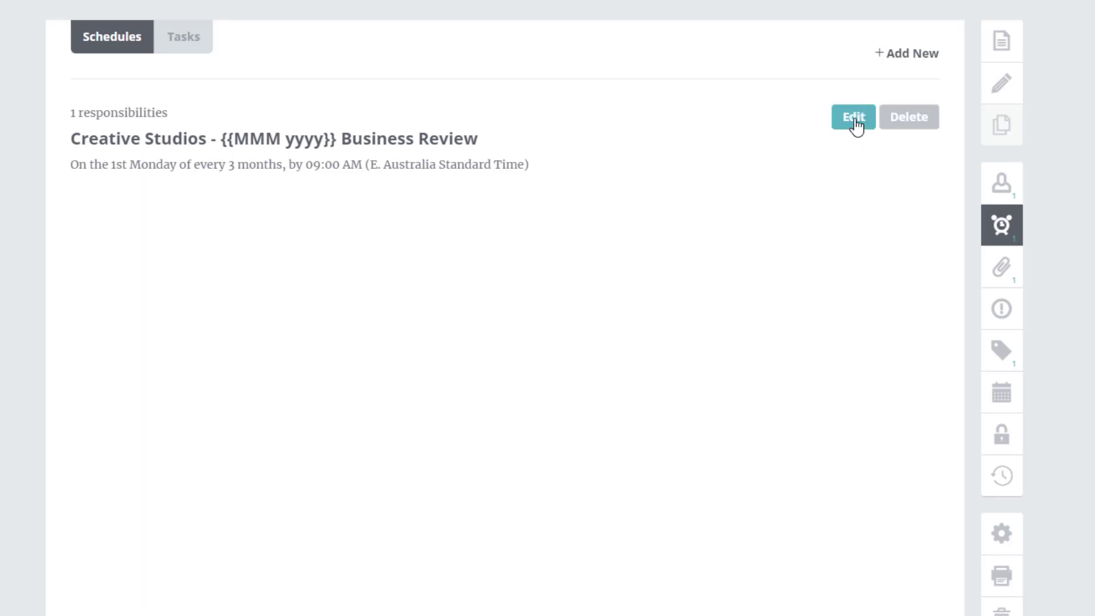
left_click(911, 54)
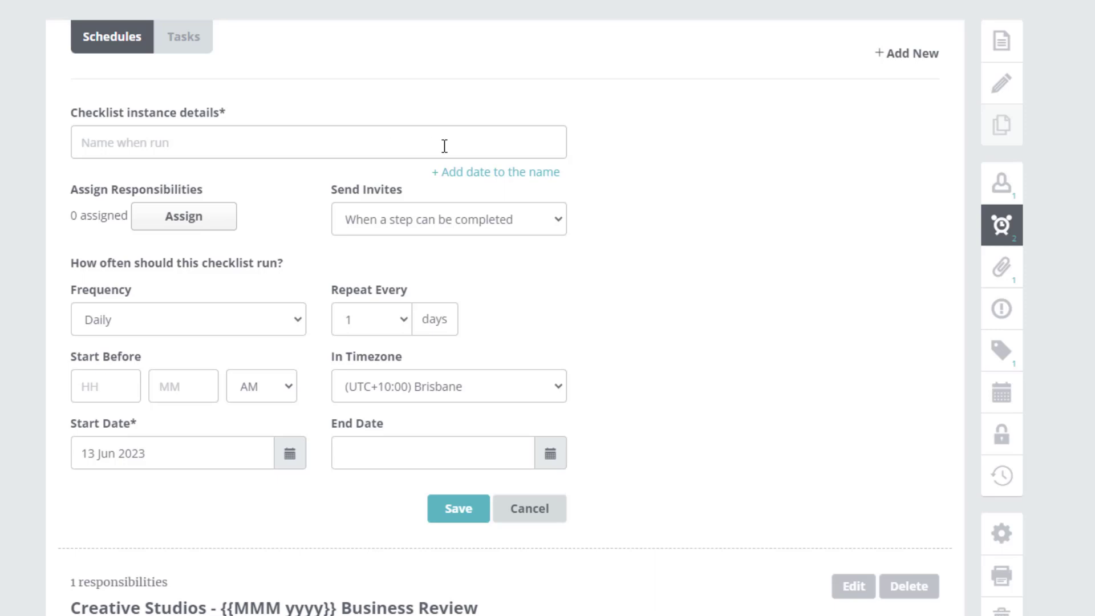
left_click(497, 175)
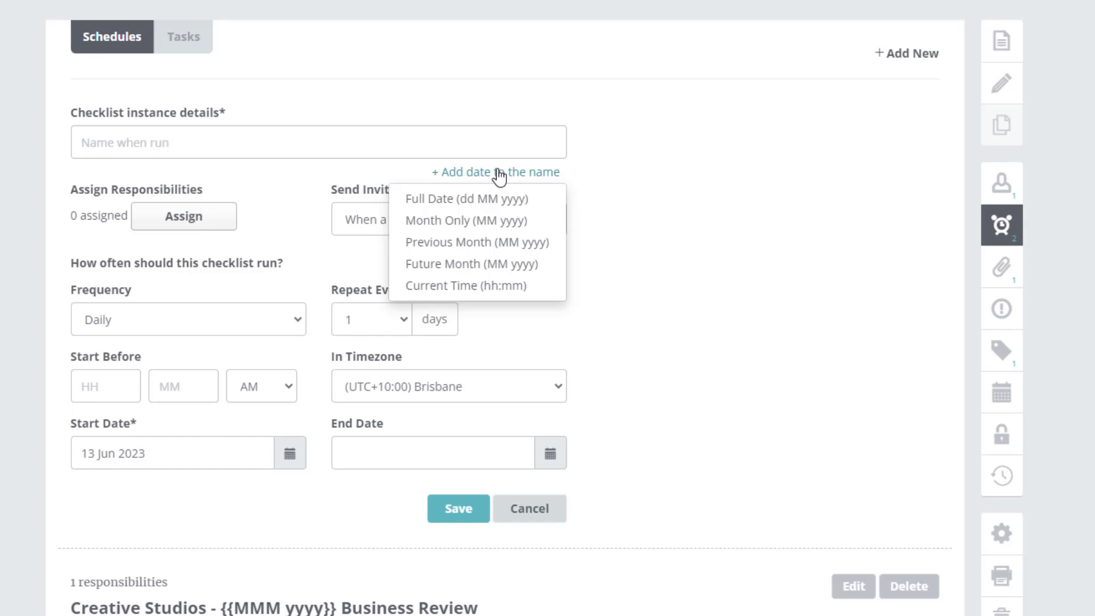
left_click(283, 141)
type("Creative Studios Annual Review {{MMM yyyy}}")
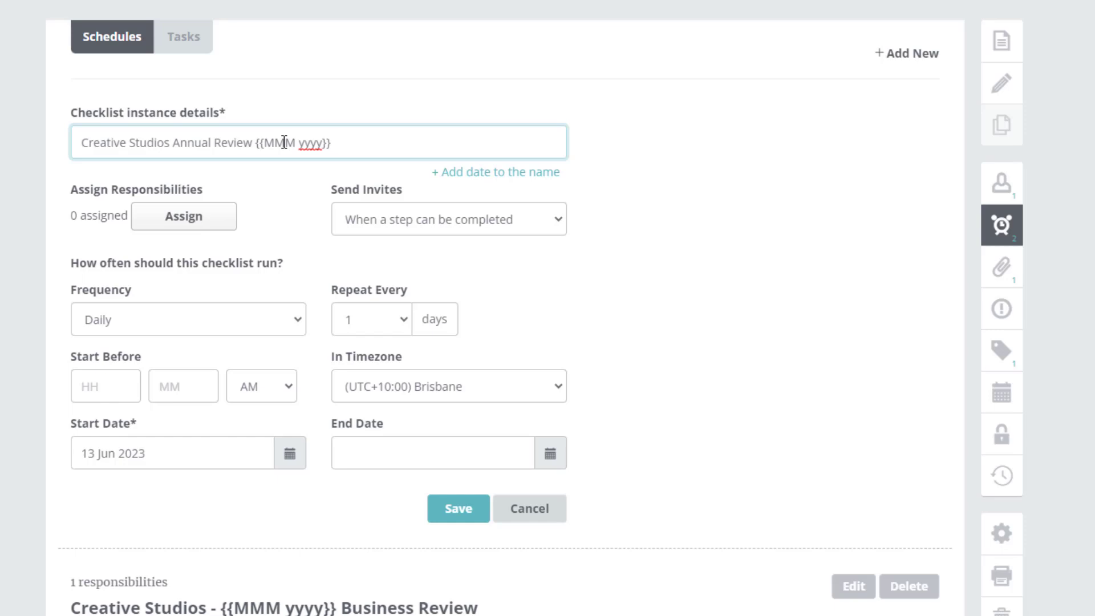
Assign the first two listed people to the schedule and have invites sent when a step can be completed
left_click(209, 224)
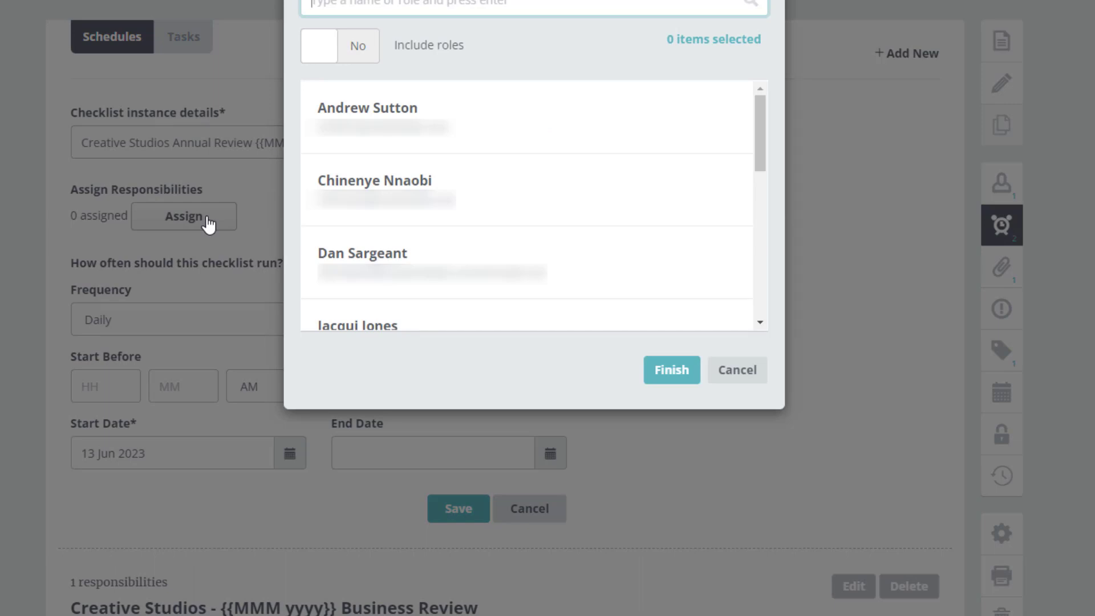
left_click(359, 55)
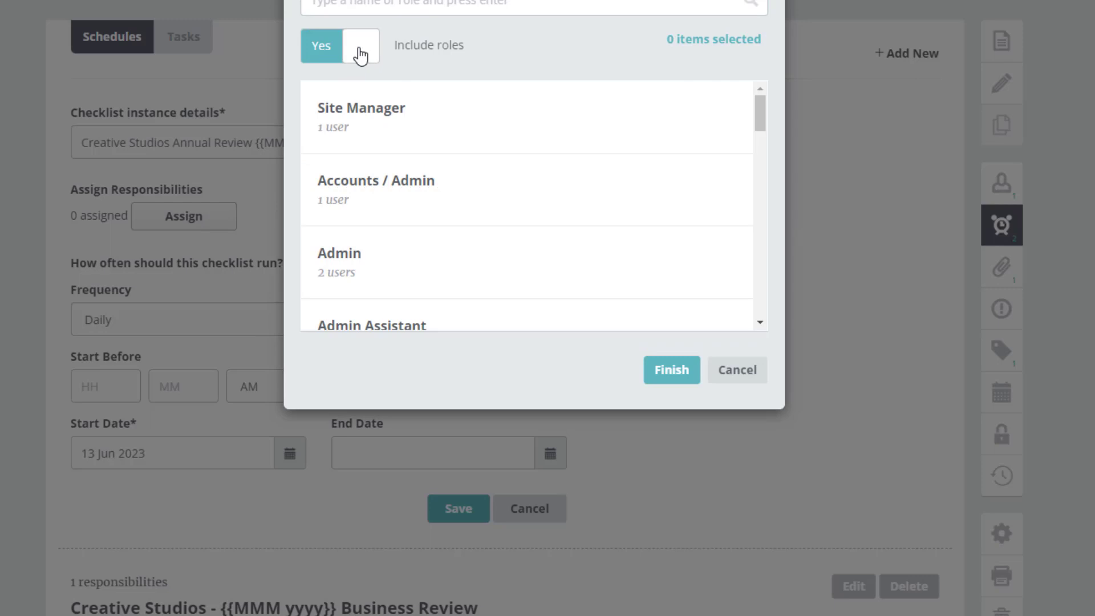
left_click(360, 54)
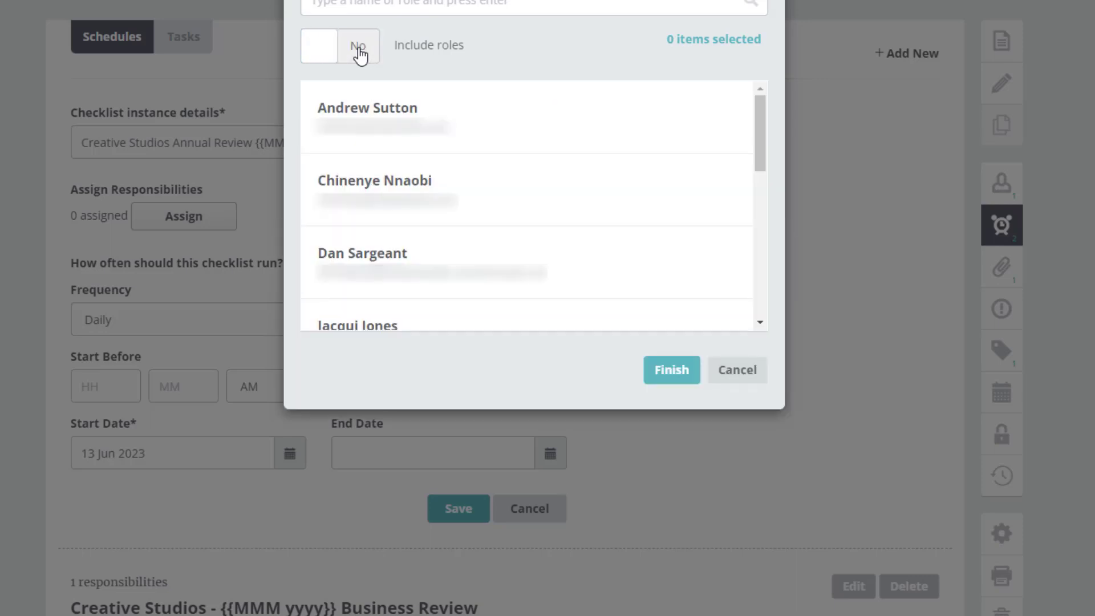
left_click(357, 131)
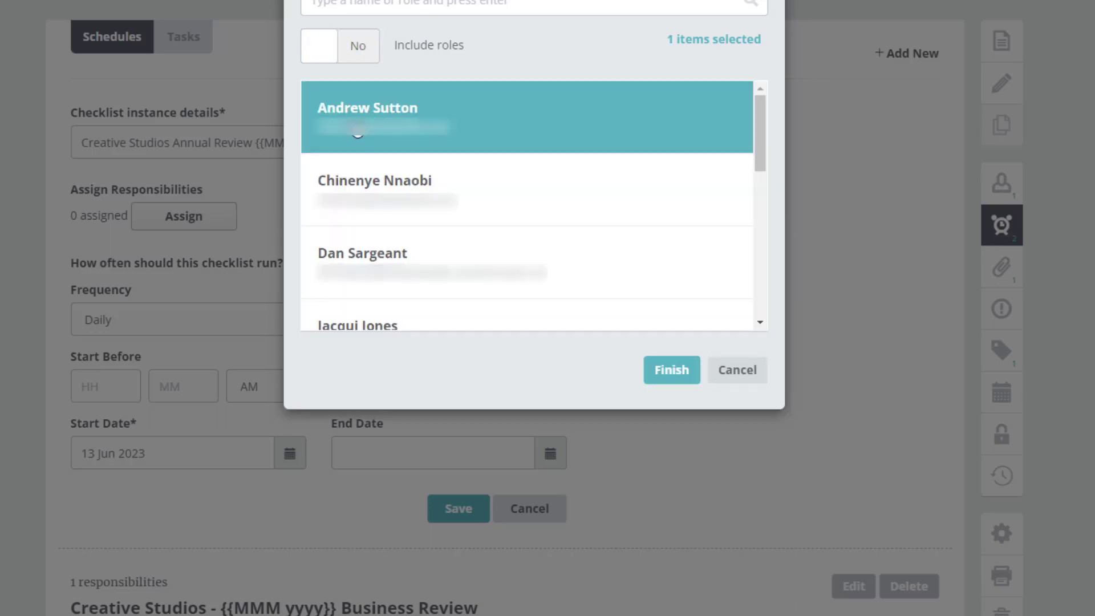
left_click(359, 182)
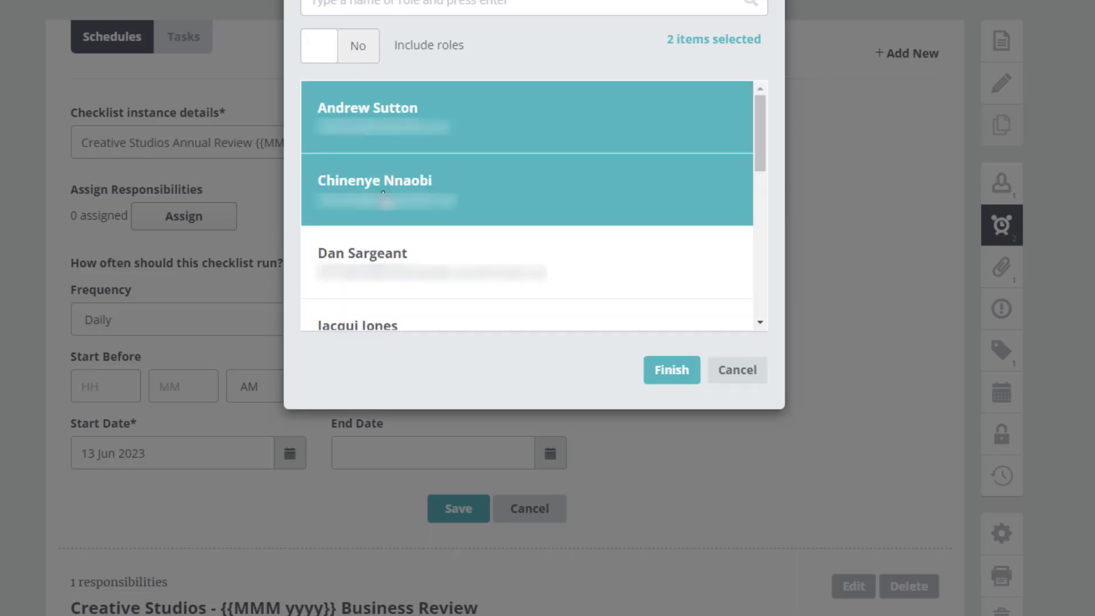
left_click(667, 376)
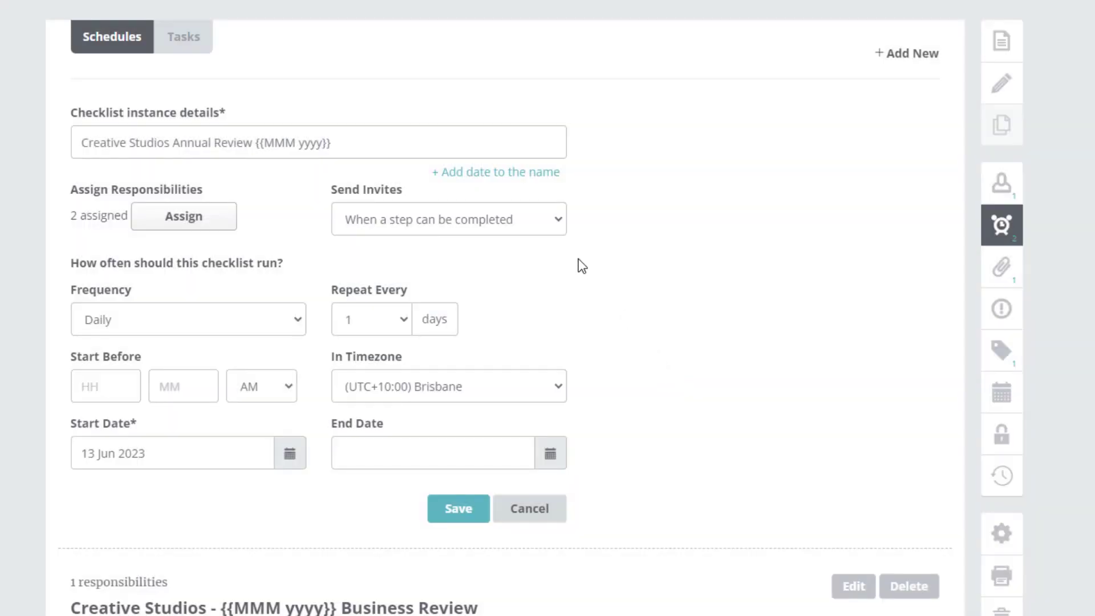
left_click(558, 221)
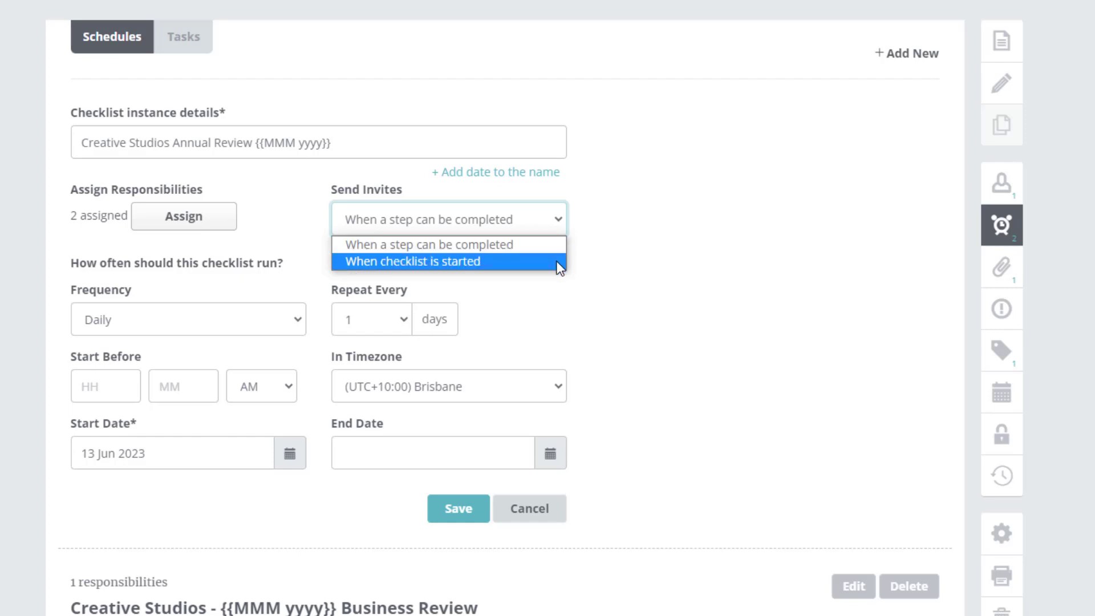
left_click(557, 246)
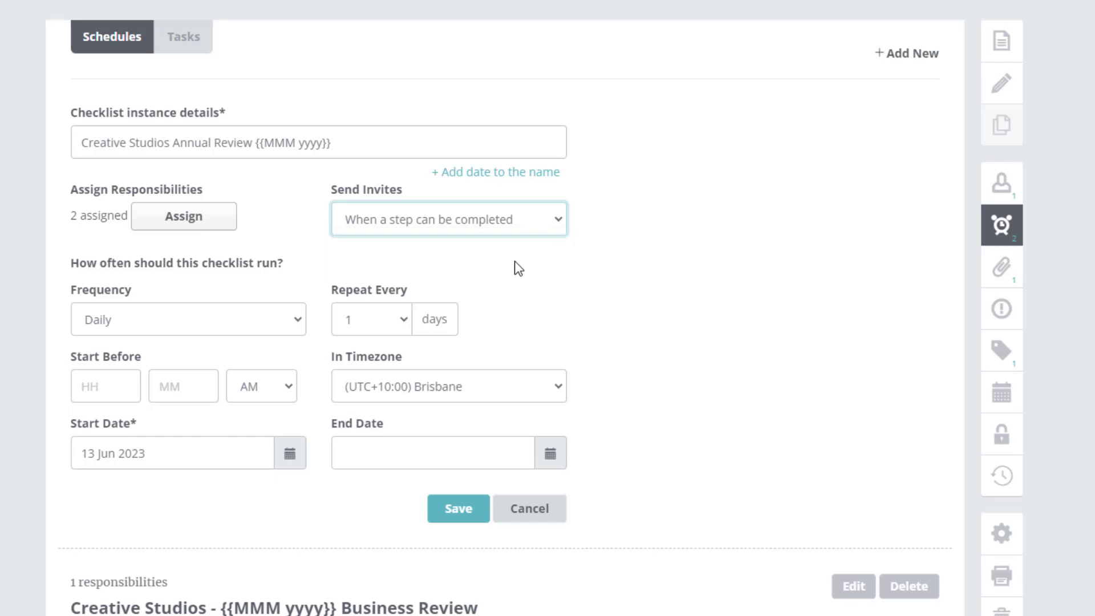
Try a weekly frequency and a monthly frequency that repeats on a day of the week
left_click(297, 326)
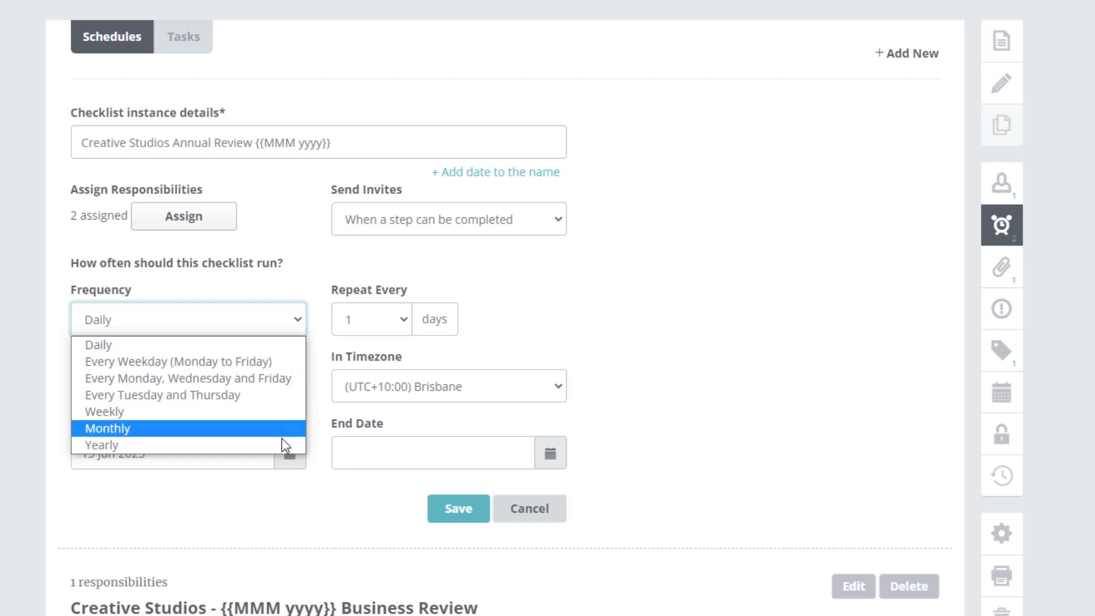
left_click(282, 408)
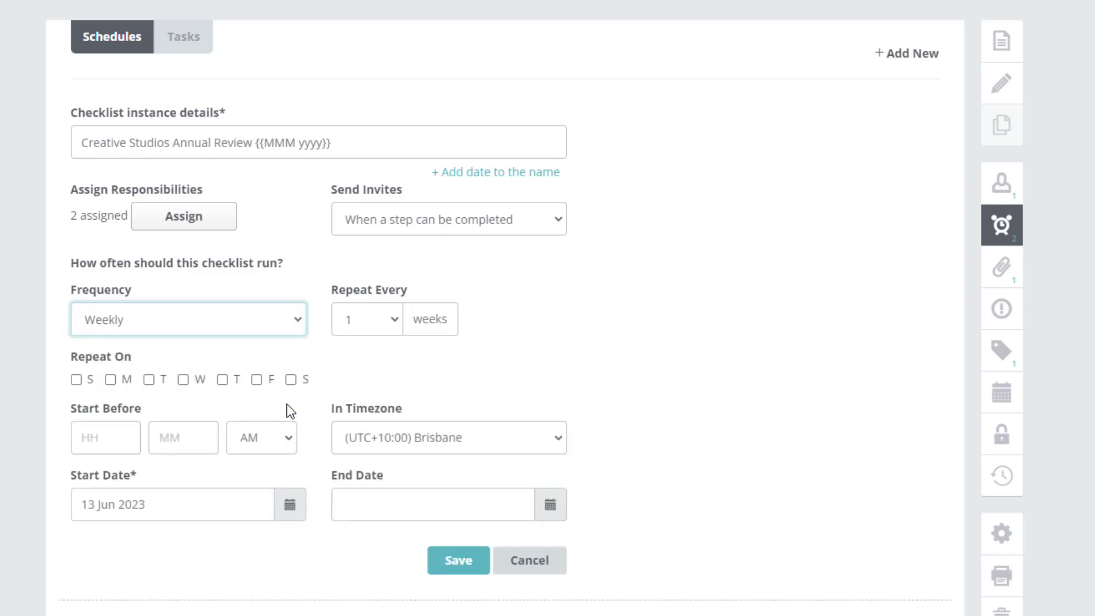
left_click(395, 319)
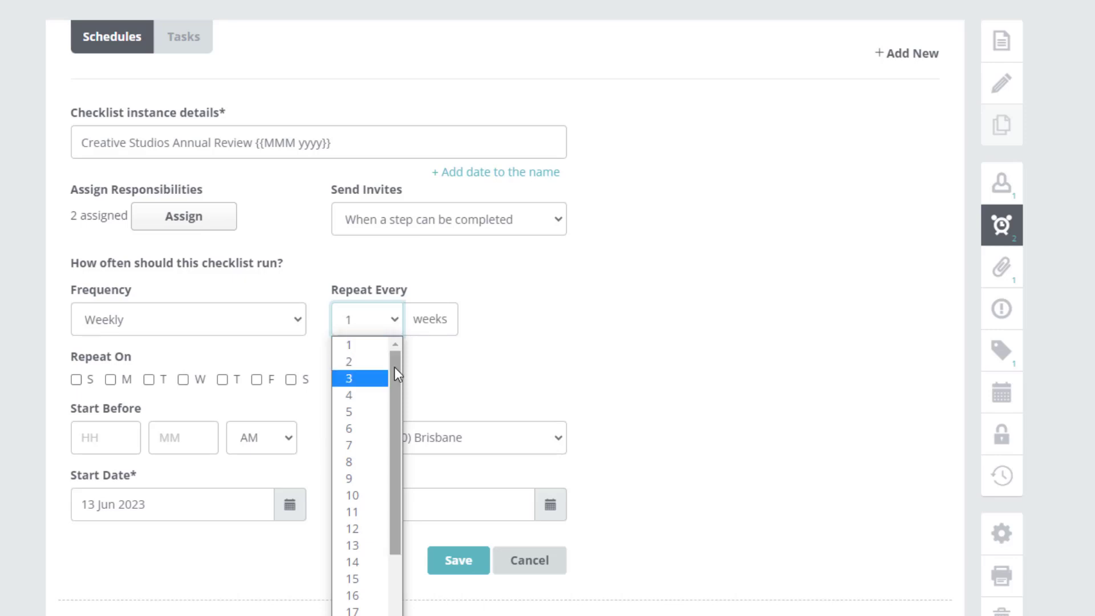
left_click(300, 320)
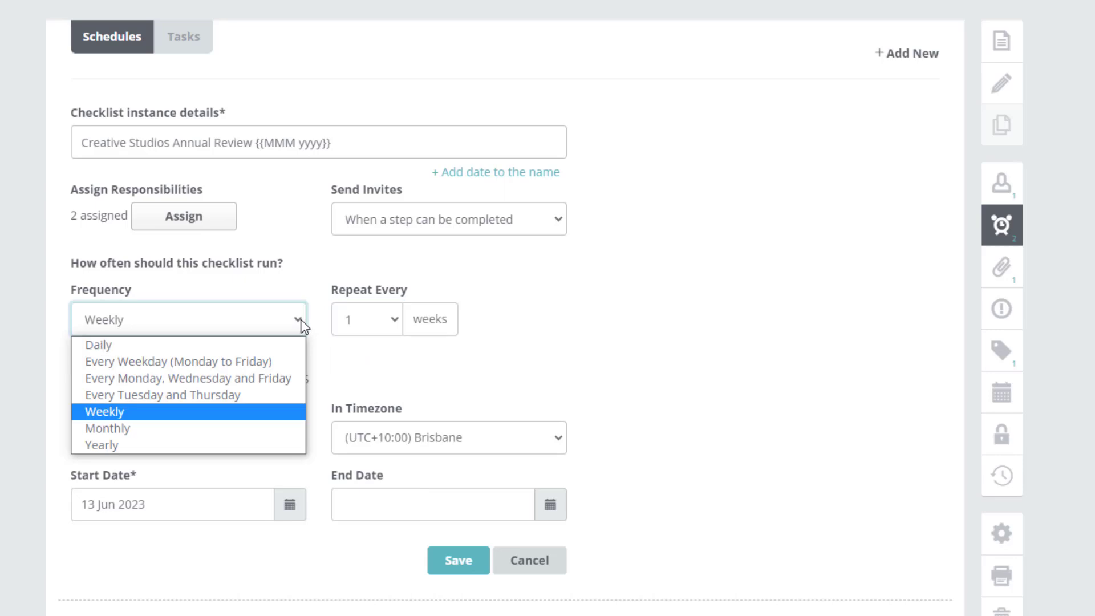
left_click(279, 429)
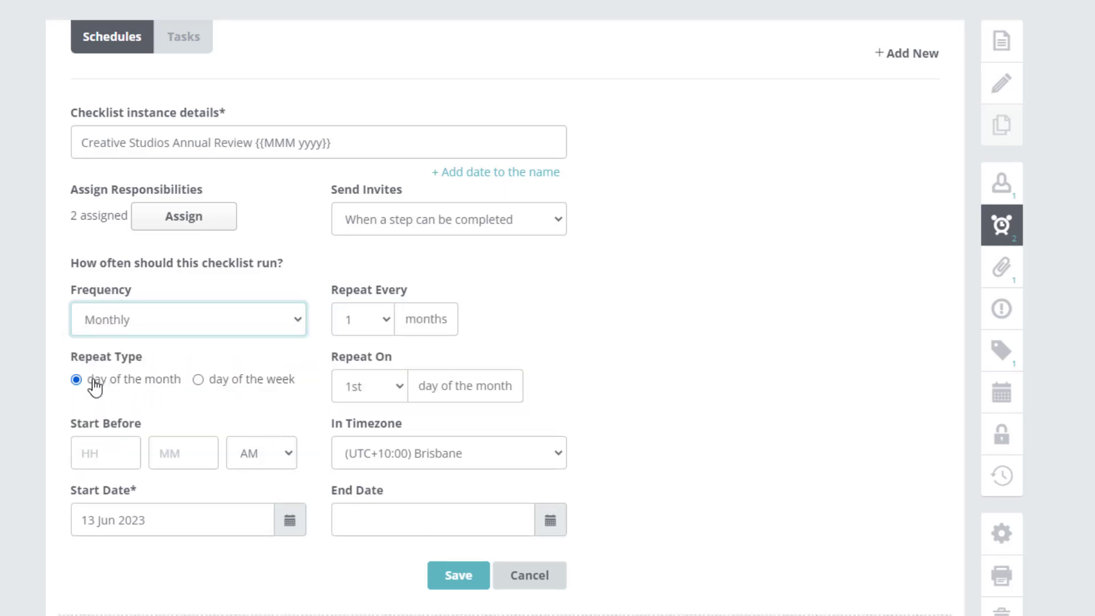
left_click(198, 379)
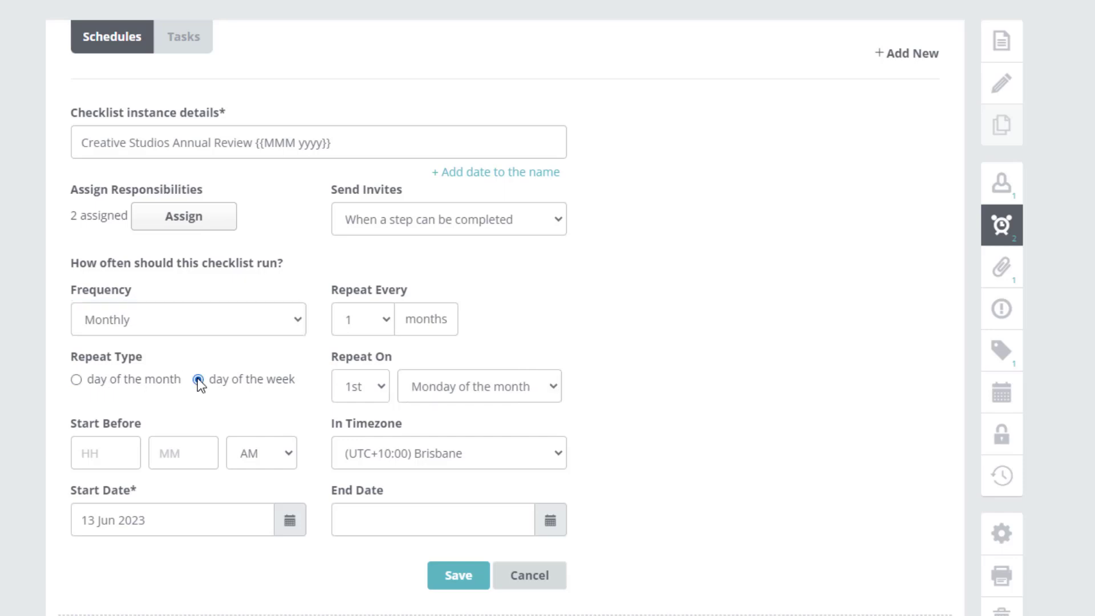
Set the schedule's frequency to yearly, repeating on the 1st day of June
left_click(294, 319)
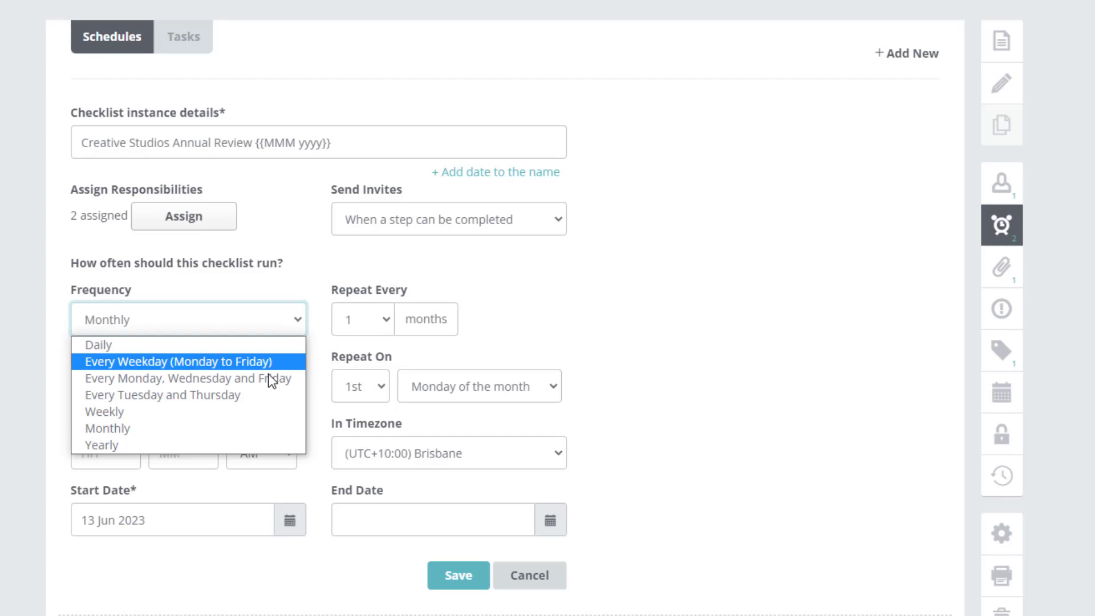
left_click(257, 444)
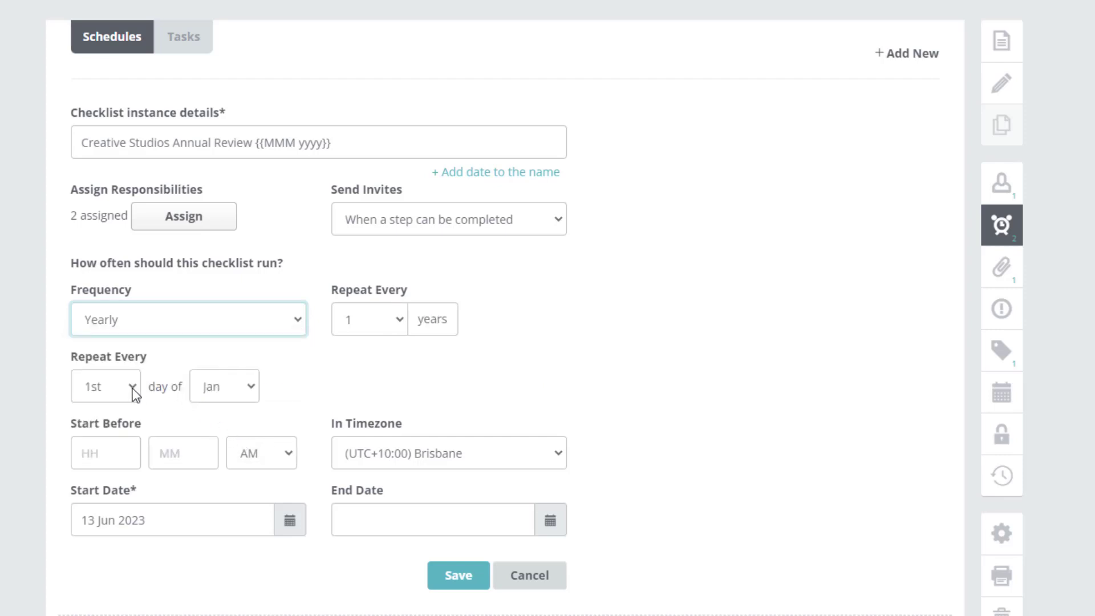
left_click(250, 384)
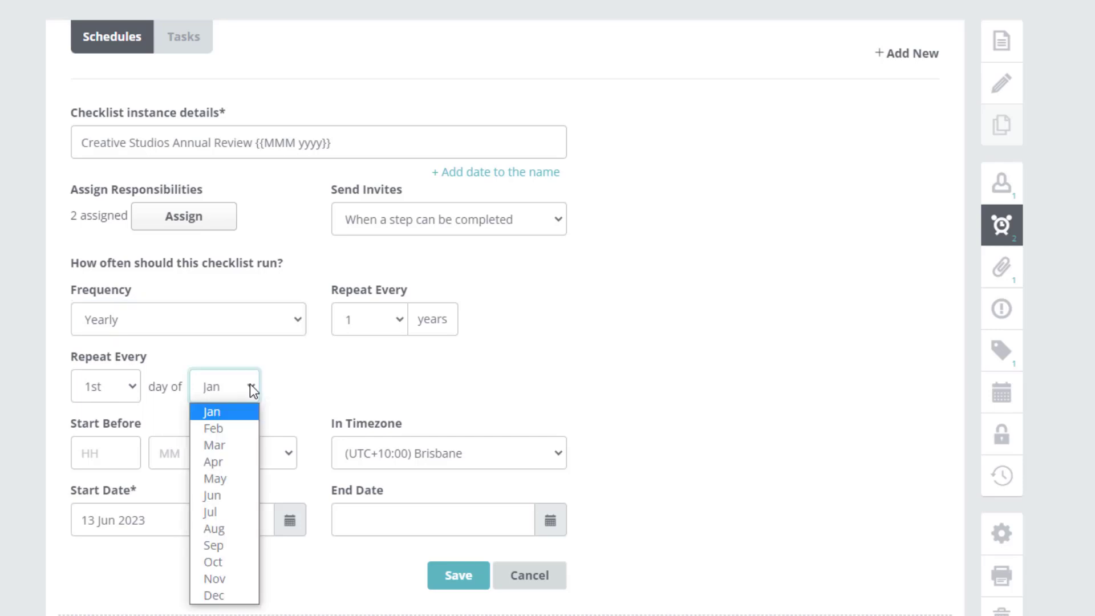
left_click(236, 497)
Set the schedule's start-before time to 09:00 AM
left_click(125, 449)
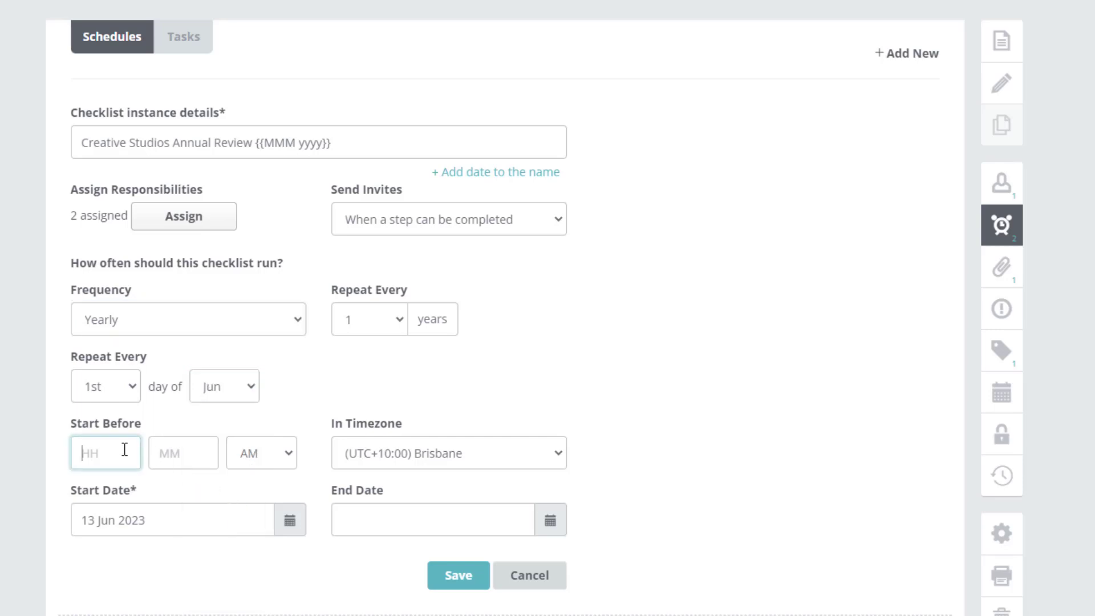
type("09")
key("Tab")
type("0")
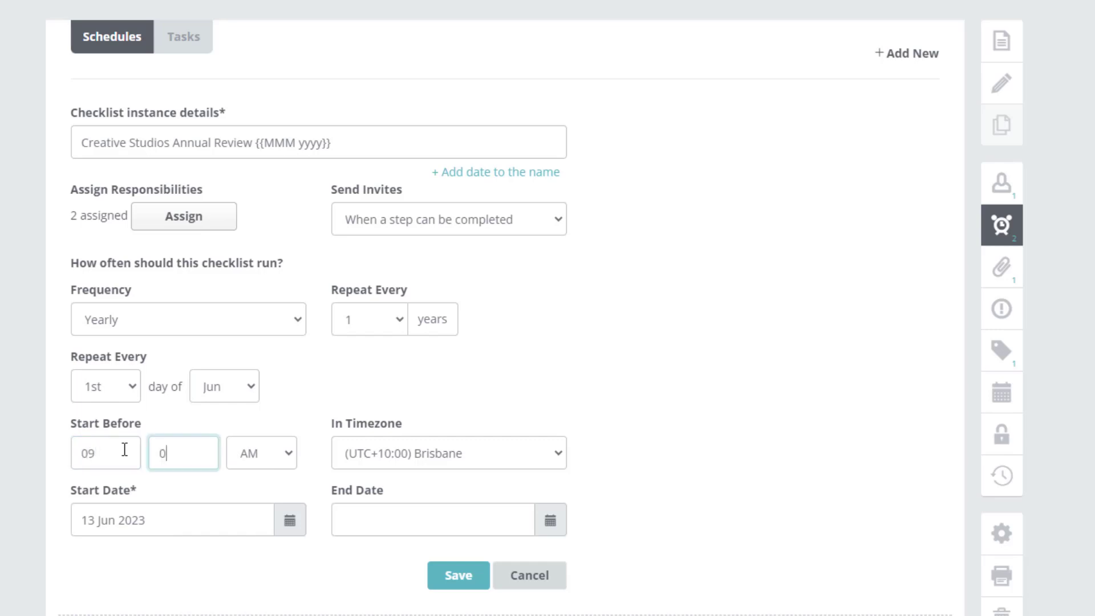
type("0")
Check the timezone choices and the start and end date calendars, and save the new schedule
left_click(560, 454)
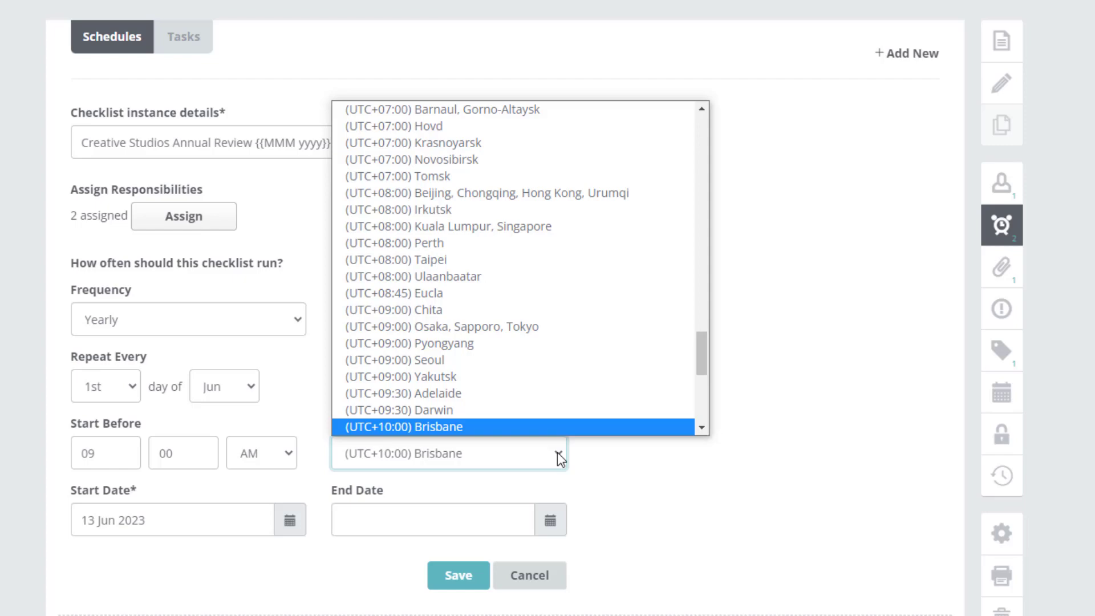
left_click(556, 452)
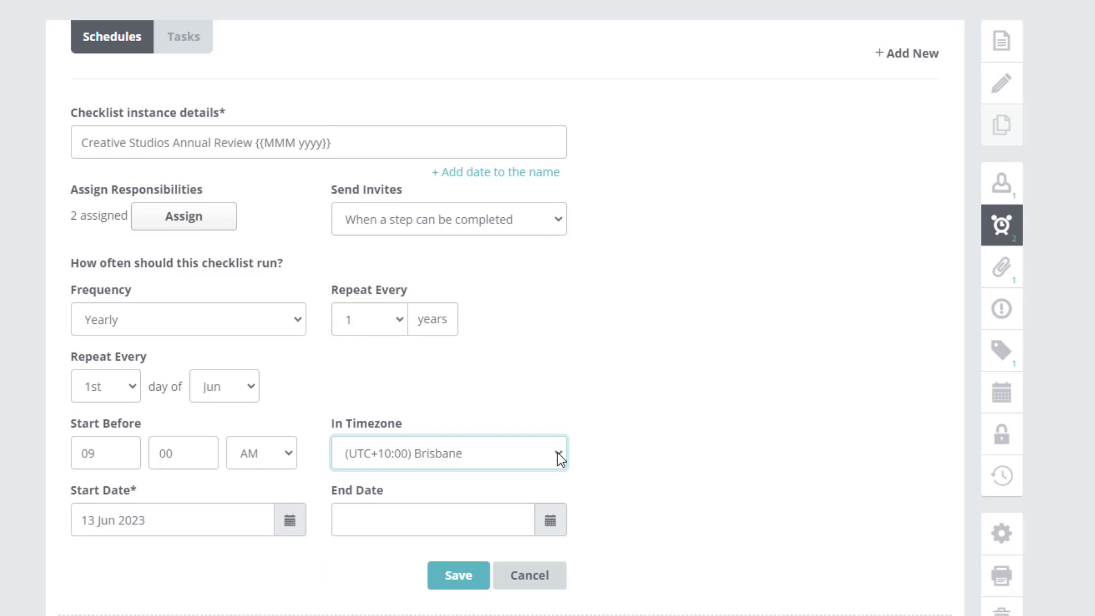
left_click(159, 521)
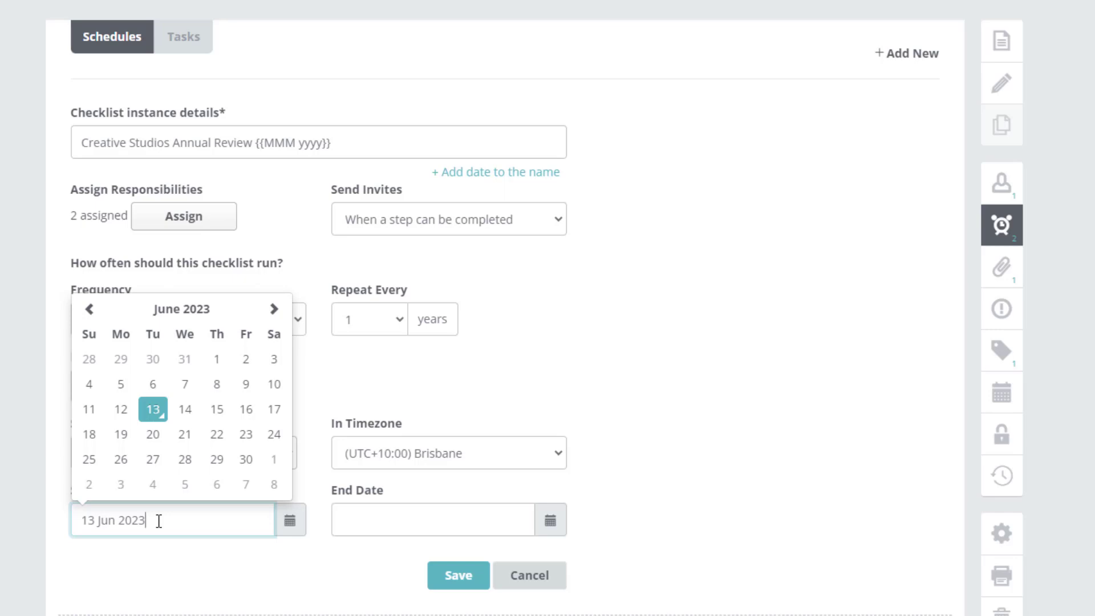
left_click(385, 520)
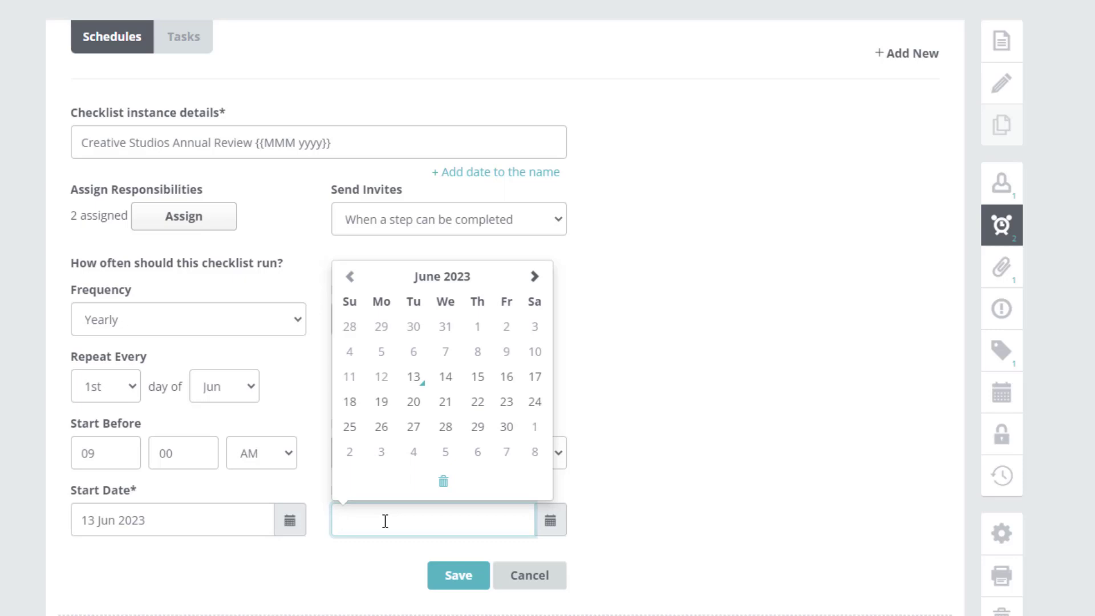
left_click(463, 577)
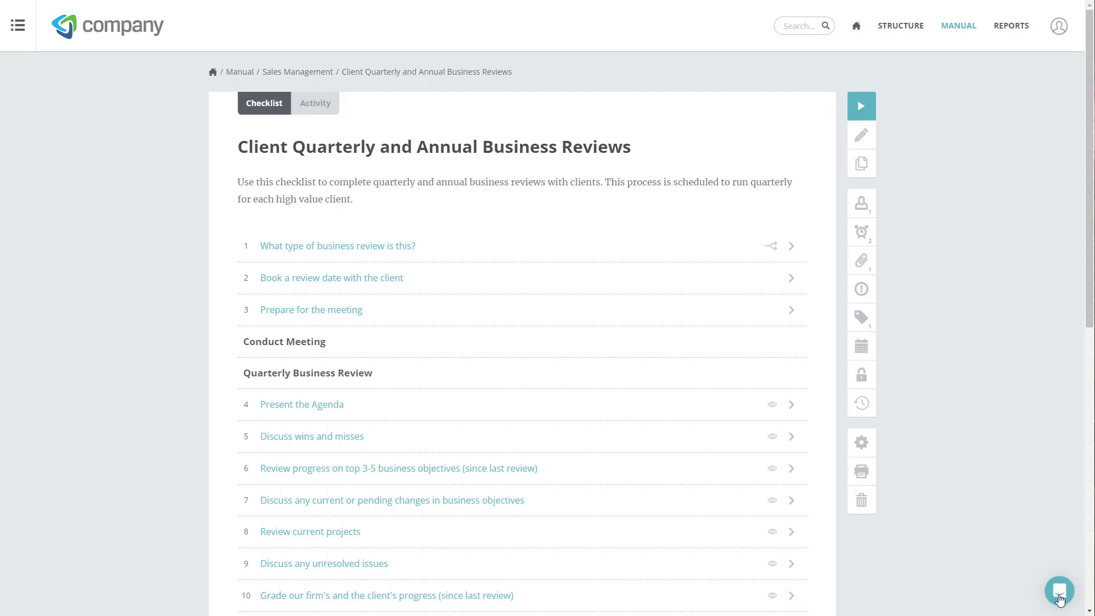
Open the Way We Do support messenger and start a new conversation
left_click(1059, 595)
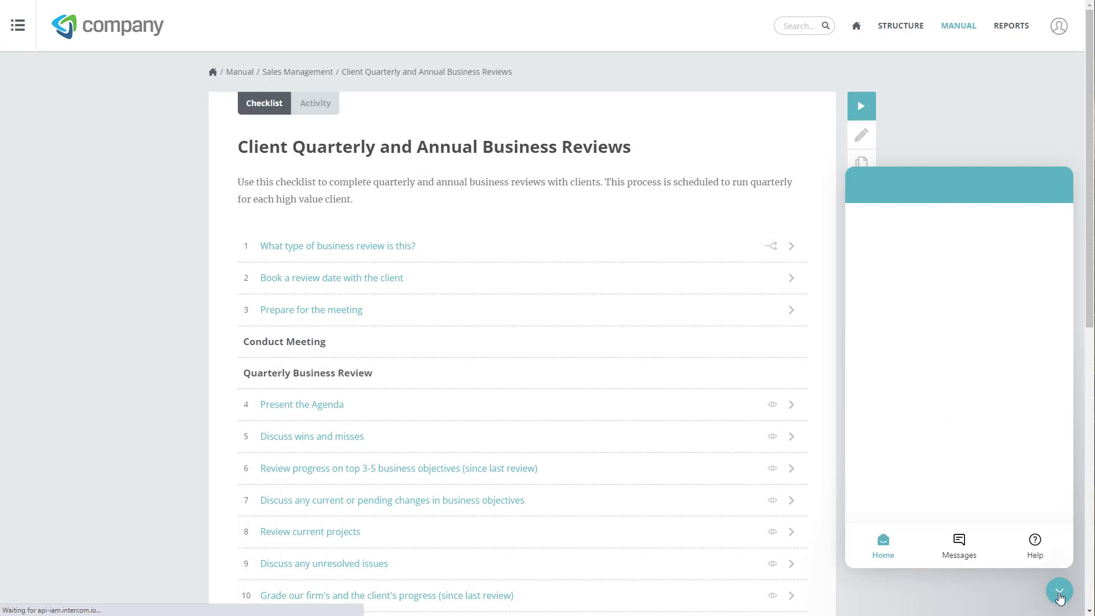
left_click(1017, 346)
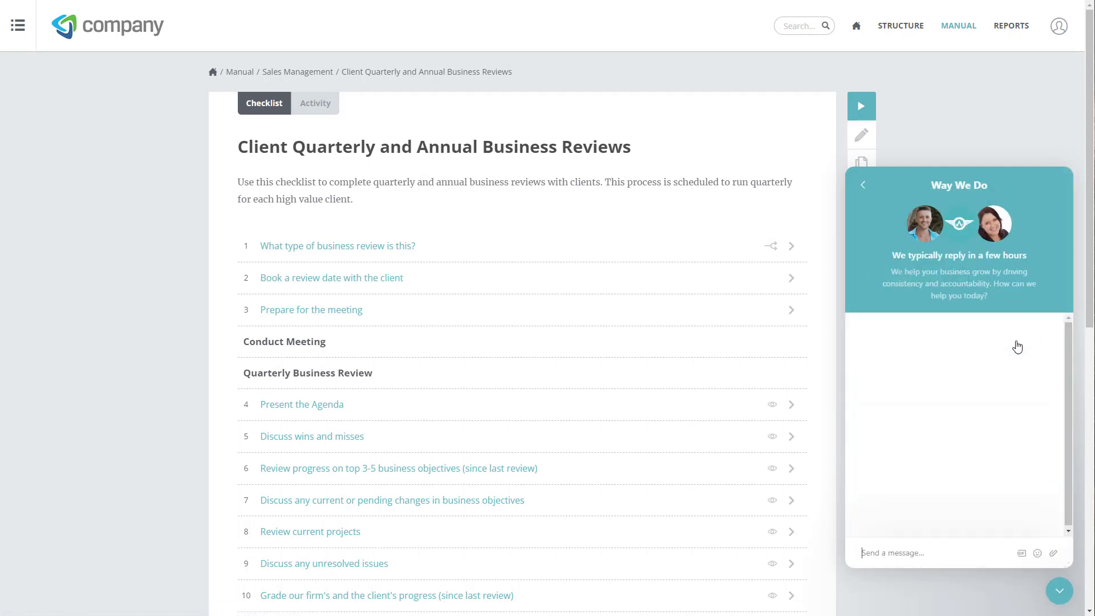